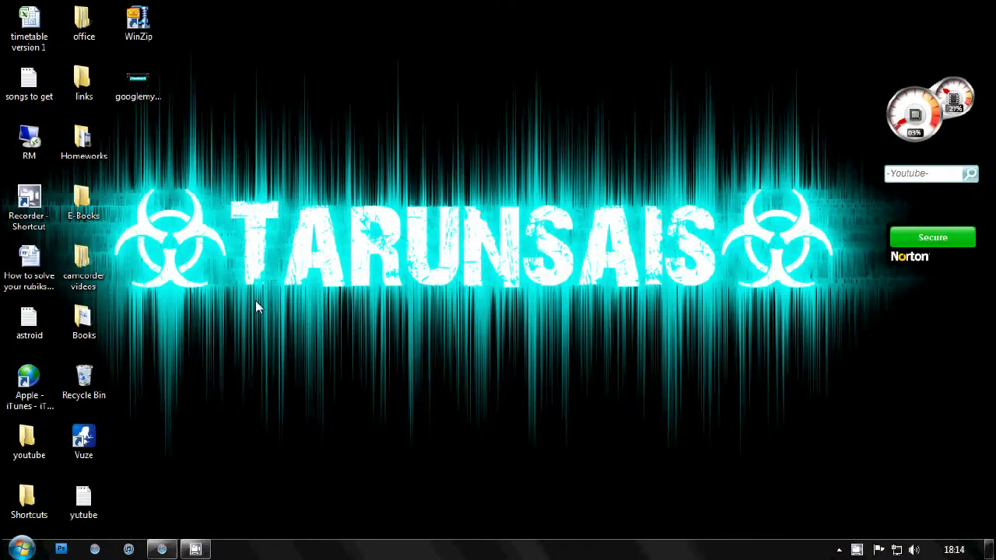
# Accept the Photoshop CS4 license agreement and confirm so Photoshop begins loading
pyautogui.moveTo(140, 209); pyautogui.dragTo(828, 308)
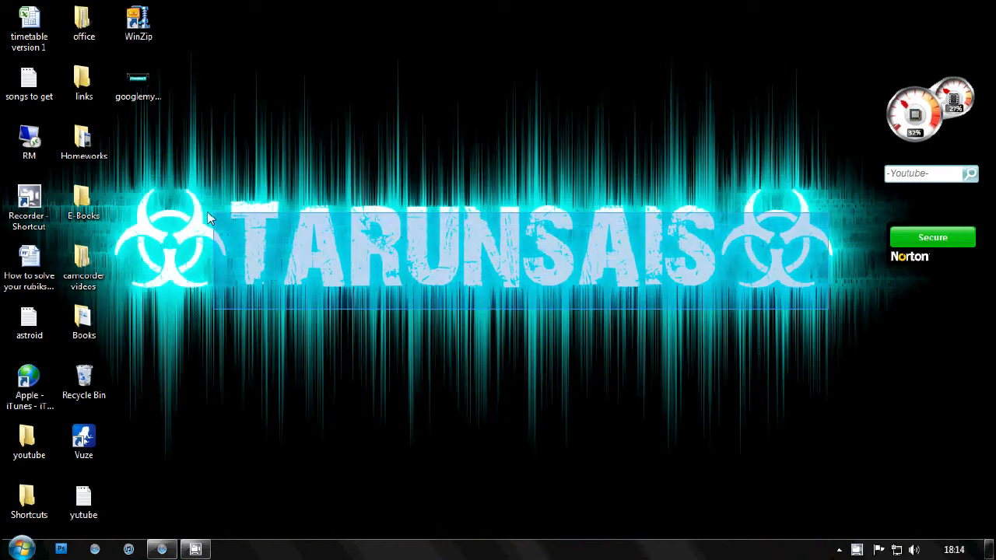
pyautogui.moveTo(107, 178)
pyautogui.mouseDown()
pyautogui.moveTo(223, 226)
pyautogui.moveTo(689, 320)
pyautogui.moveTo(844, 319)
pyautogui.moveTo(352, 250)
pyautogui.moveTo(114, 183)
pyautogui.mouseUp()
pyautogui.moveTo(112, 180); pyautogui.dragTo(823, 313)
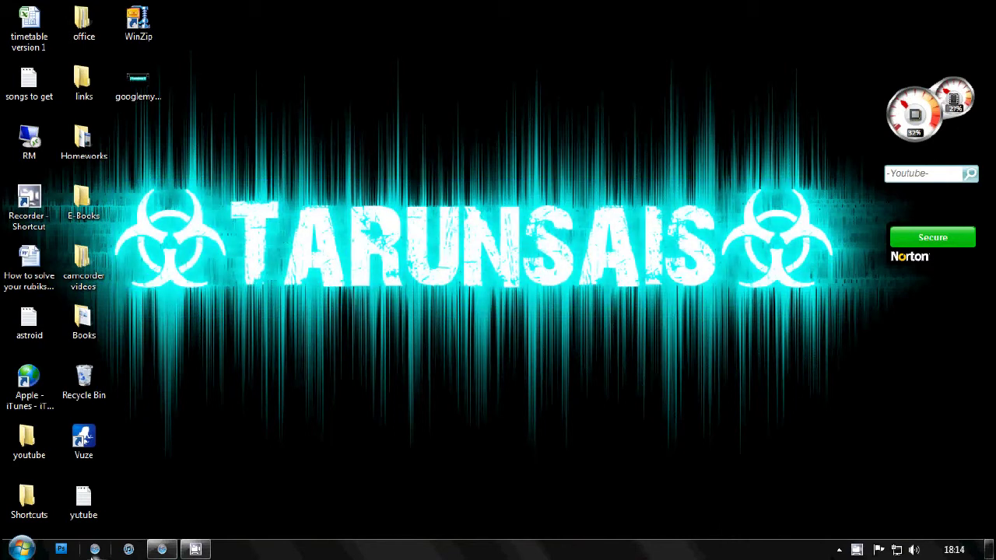
pyautogui.click(62, 550)
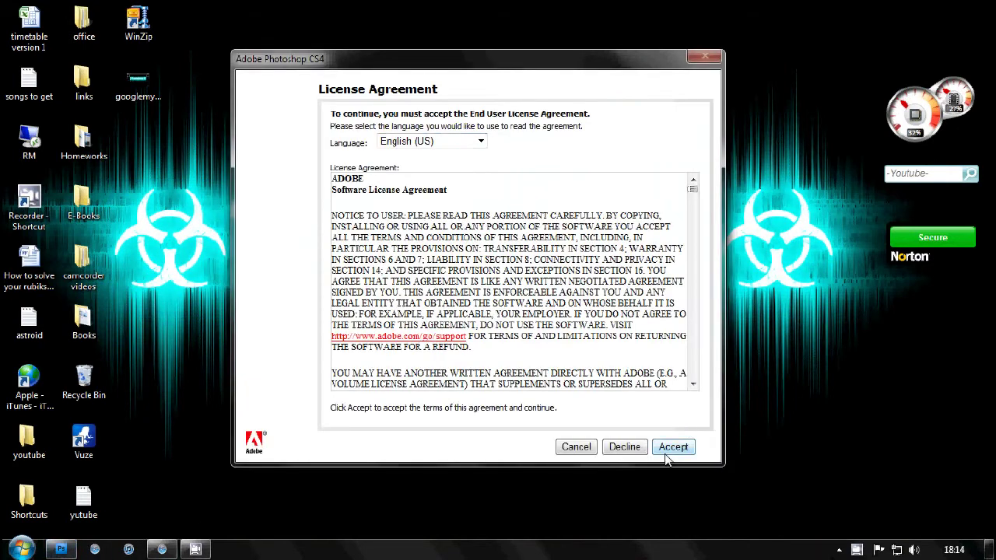
pyautogui.click(612, 447)
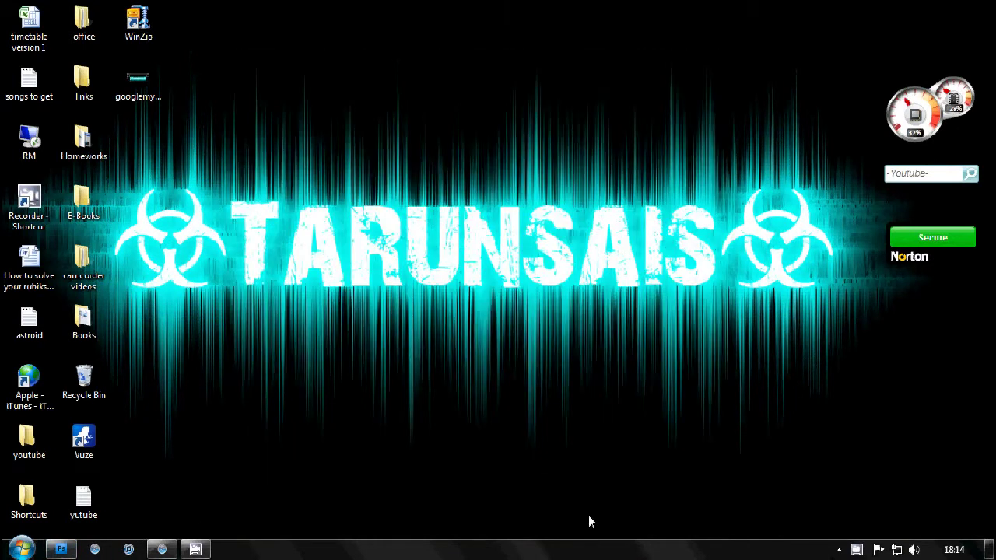
# Check the 1360 x 768 screen resolution in the browser, then start a new Photoshop document
pyautogui.click(162, 549)
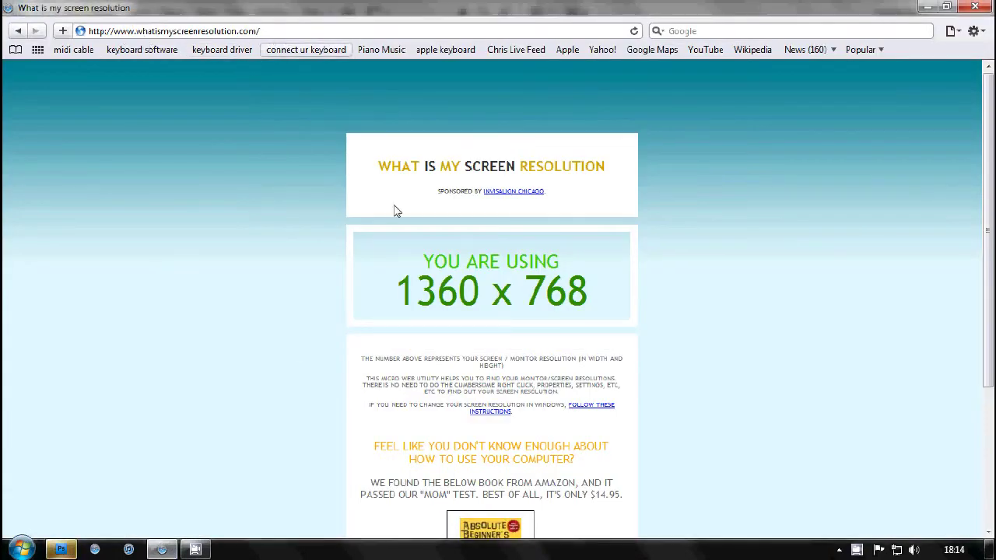
pyautogui.moveTo(389, 291); pyautogui.dragTo(644, 267)
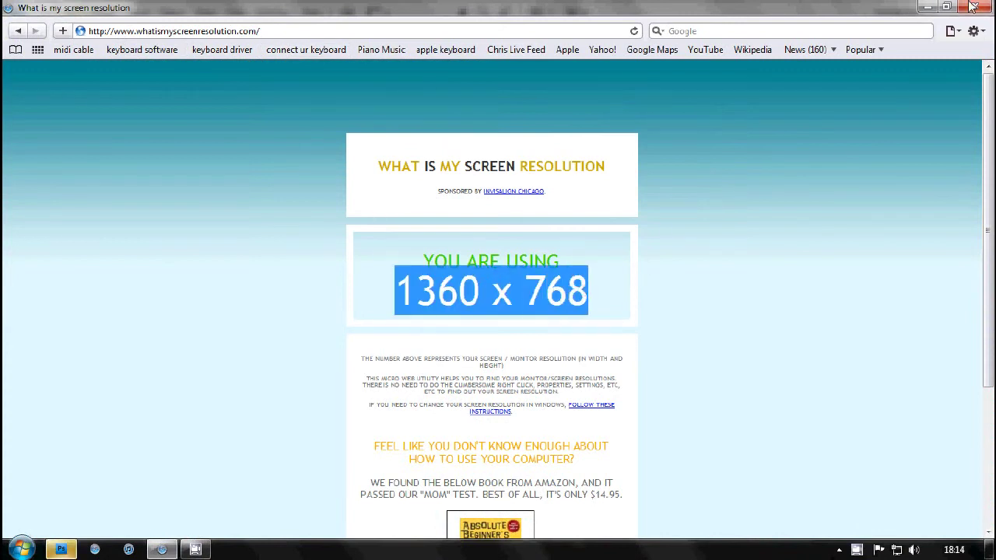
pyautogui.click(926, 7)
pyautogui.click(45, 13)
pyautogui.click(55, 30)
# Create the 1360 x 768 document and fill its canvas black with the Paint Bucket
pyautogui.press('Tab')
pyautogui.press('Tab')
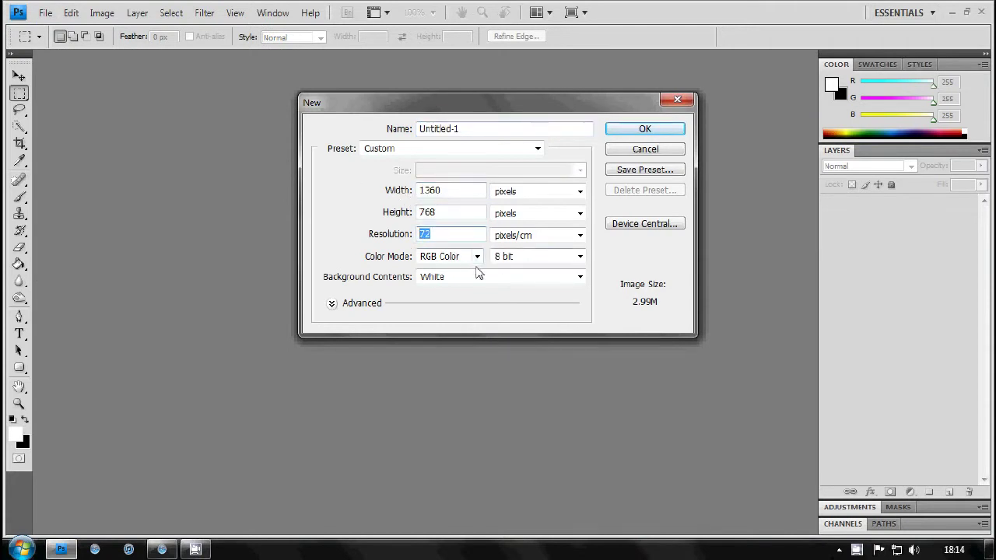
pyautogui.click(643, 132)
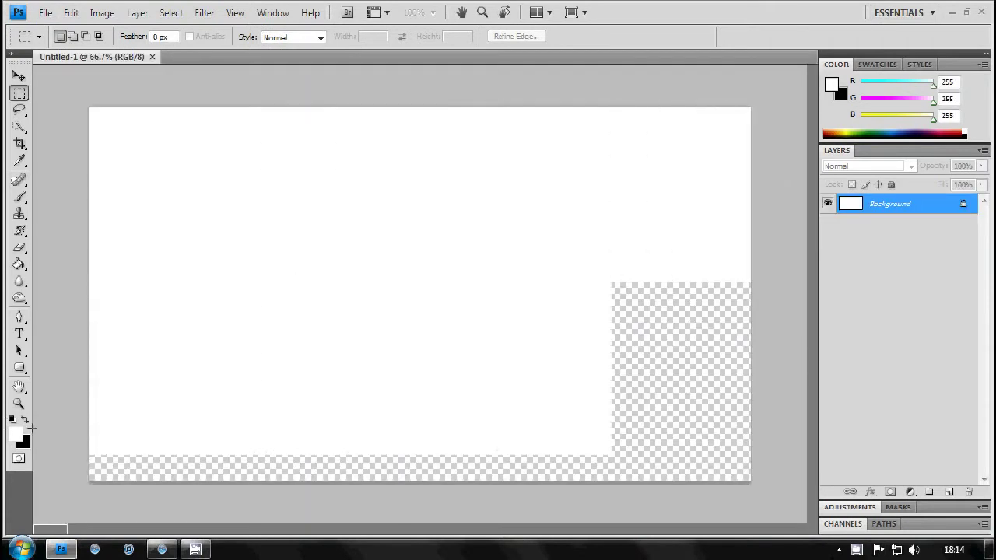
pyautogui.click(24, 421)
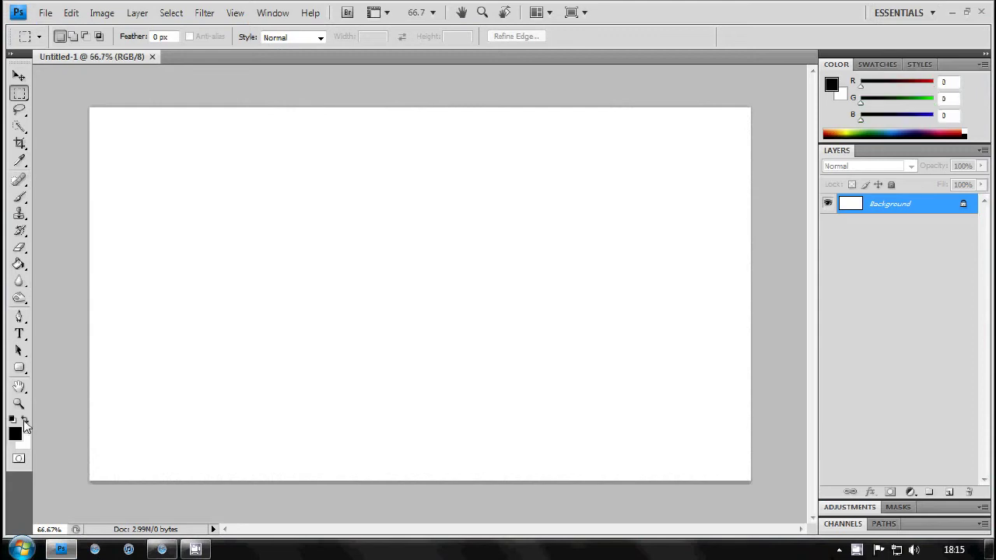
pyautogui.click(18, 264)
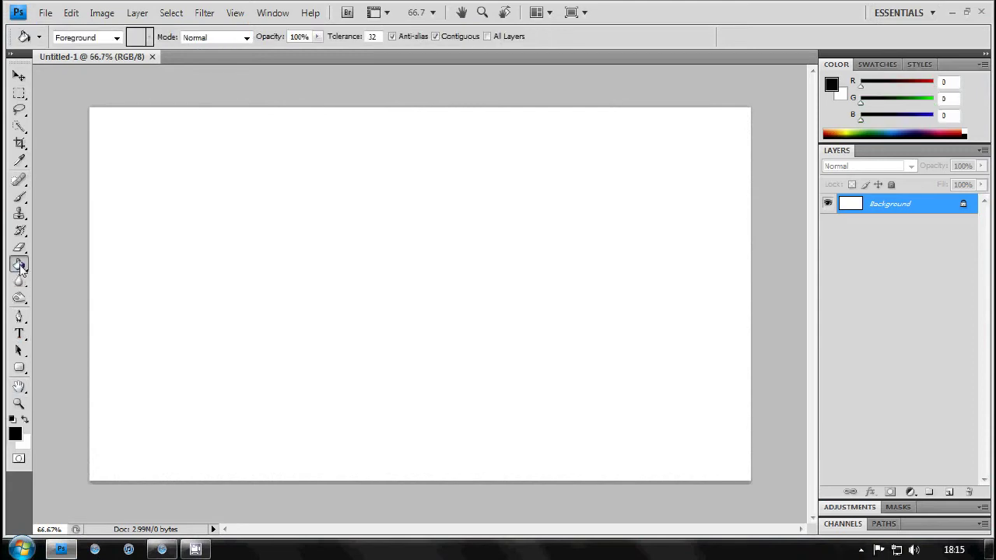
pyautogui.click(283, 270)
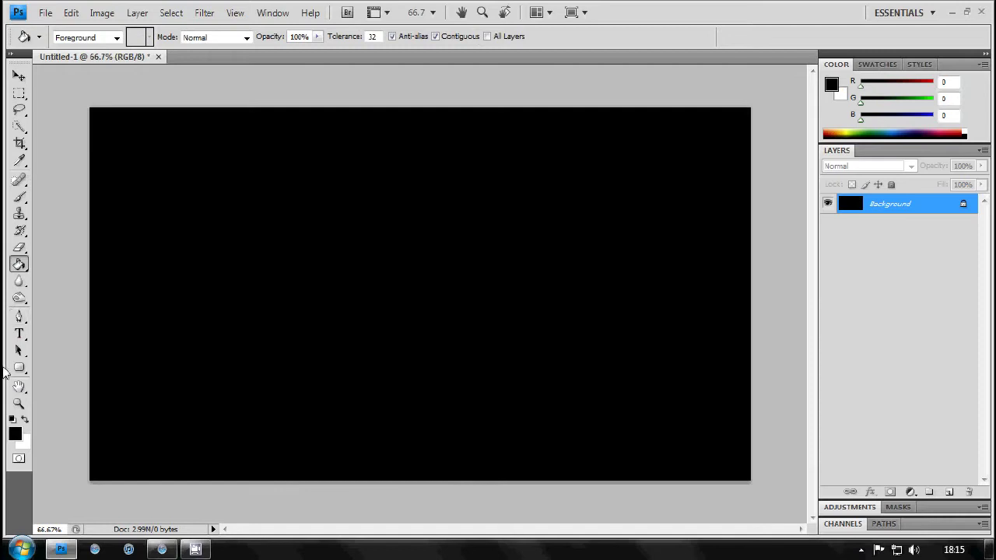
# Switch the foreground back to white and start a text layer on the canvas
pyautogui.click(24, 421)
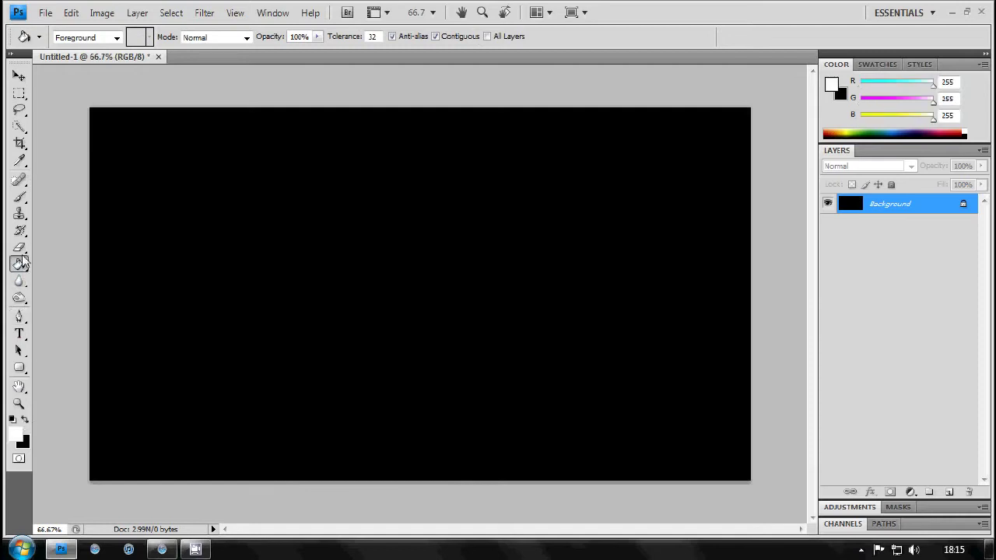
pyautogui.click(22, 335)
pyautogui.click(274, 310)
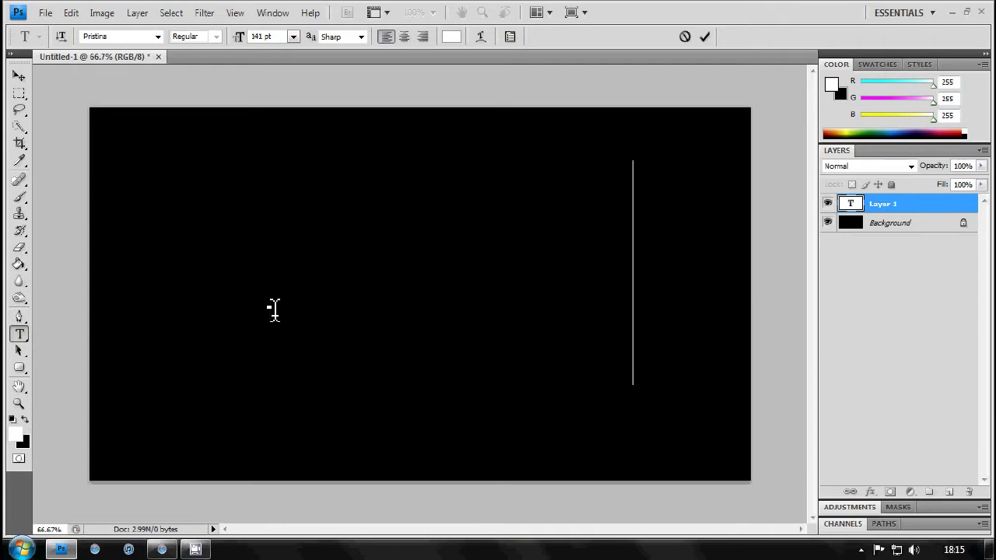
# Centre the Tarunsais text vertically and horizontally on the canvas using Select All and the Align buttons
pyautogui.click(19, 76)
pyautogui.moveTo(473, 218); pyautogui.dragTo(367, 244)
pyautogui.press('Left')
pyautogui.press('Left')
pyautogui.press('Left')
pyautogui.press('Left')
pyautogui.press('Left')
pyautogui.press('Left')
pyautogui.hotkey('ctrl', 'a')
pyautogui.click(354, 37)
pyautogui.click(411, 36)
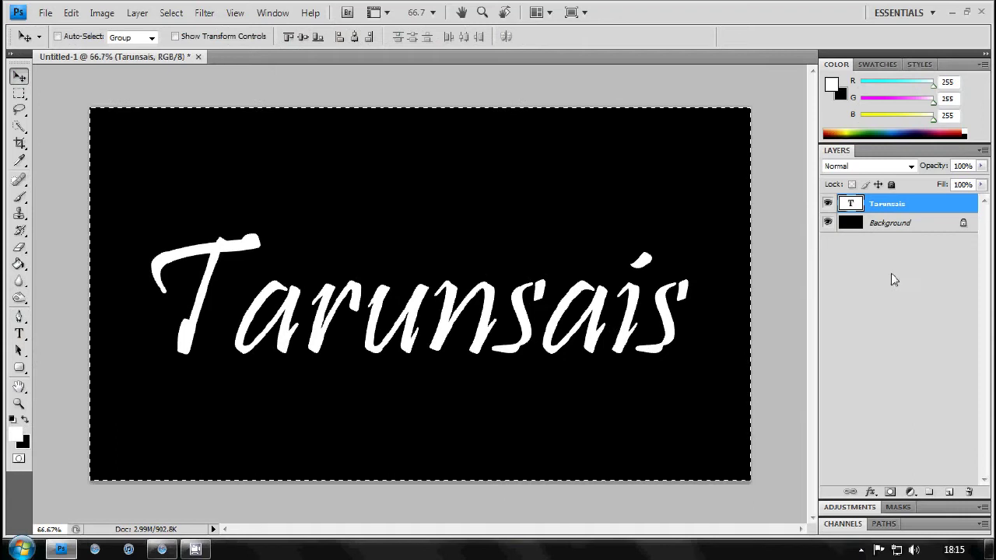
pyautogui.hotkey('ctrl', 'd')
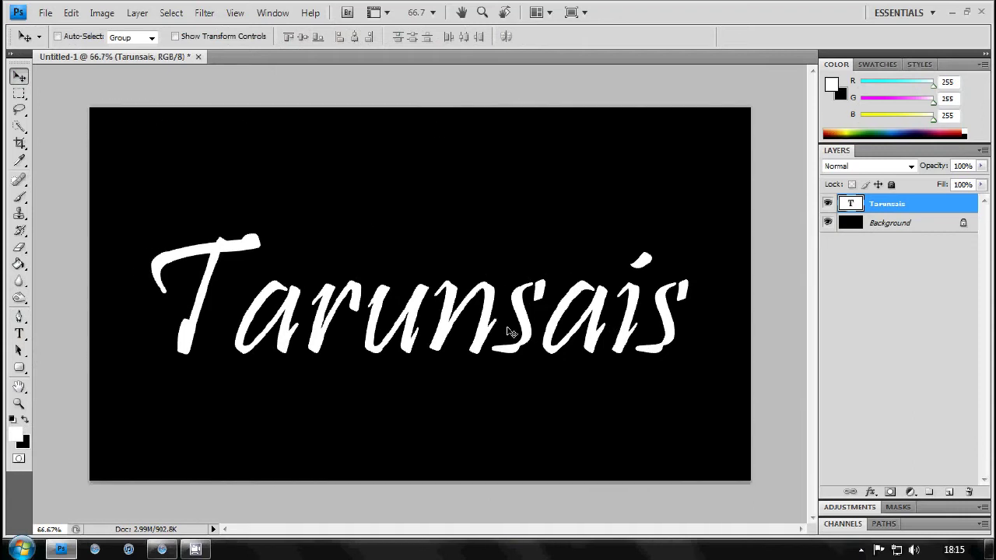
pyautogui.click(203, 13)
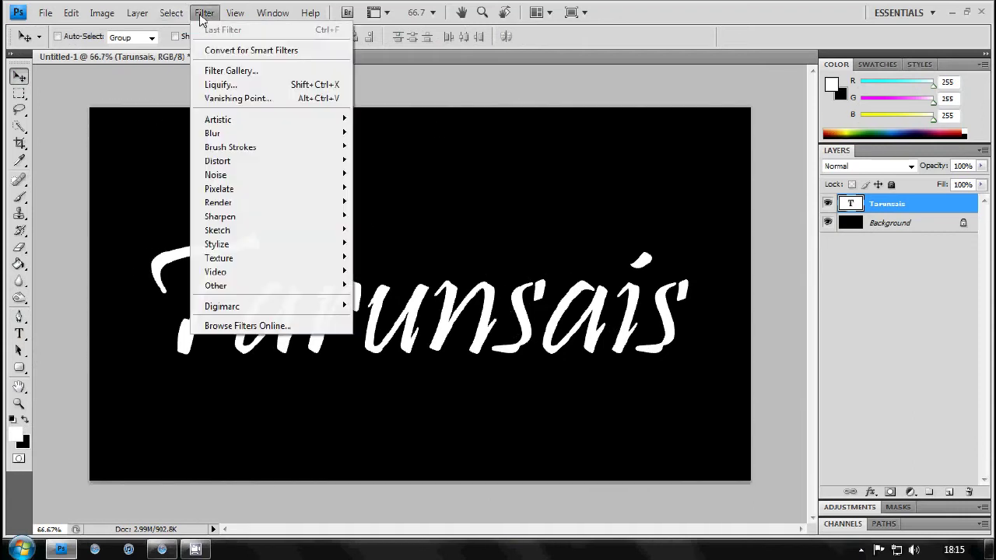
# Duplicate the Tarunsais layer as 'Tarunsais copy'
pyautogui.click(871, 222)
pyautogui.click(879, 206)
pyautogui.rightClick(887, 205)
pyautogui.click(778, 155)
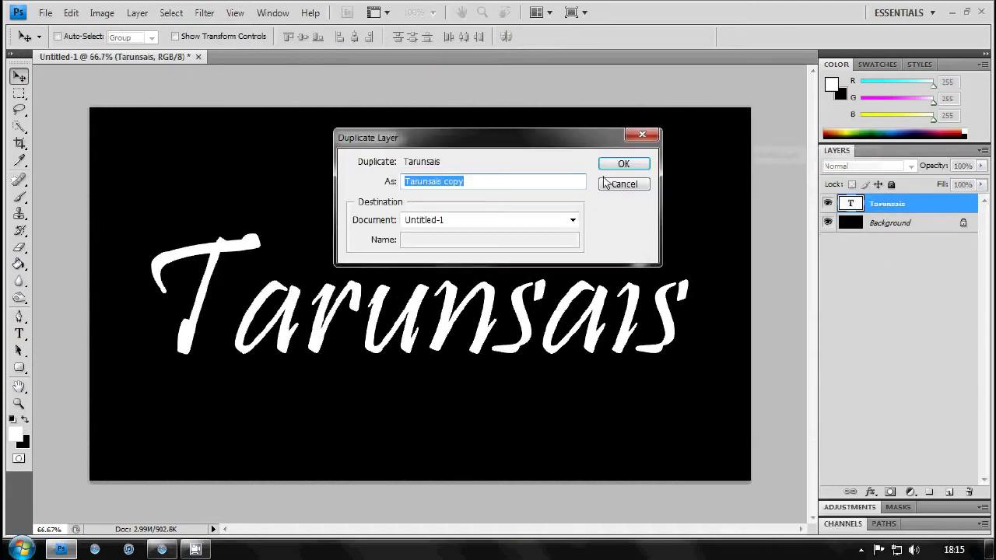
pyautogui.click(615, 164)
# Rasterize the original Tarunsais layer and apply the Stylize > Wind filter to it
pyautogui.click(889, 224)
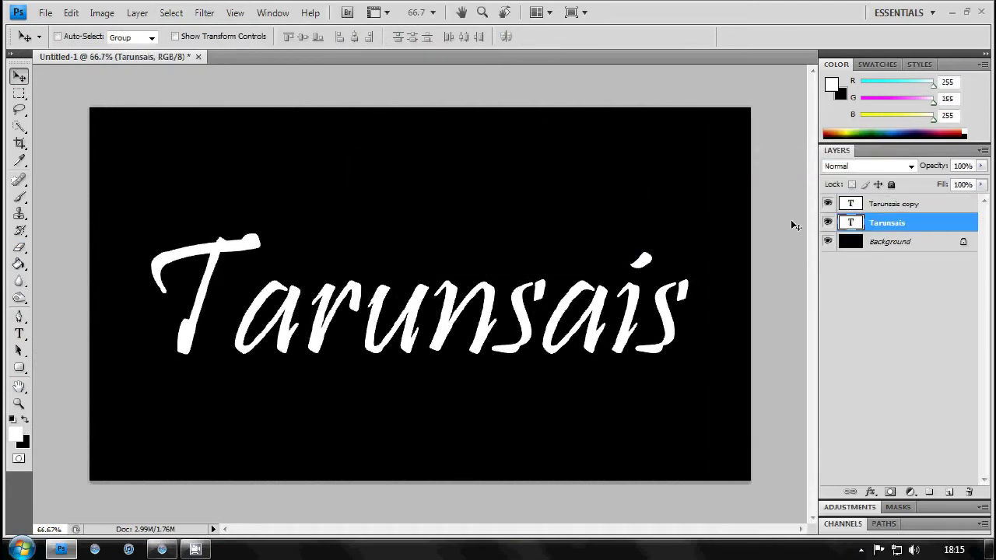
pyautogui.click(204, 13)
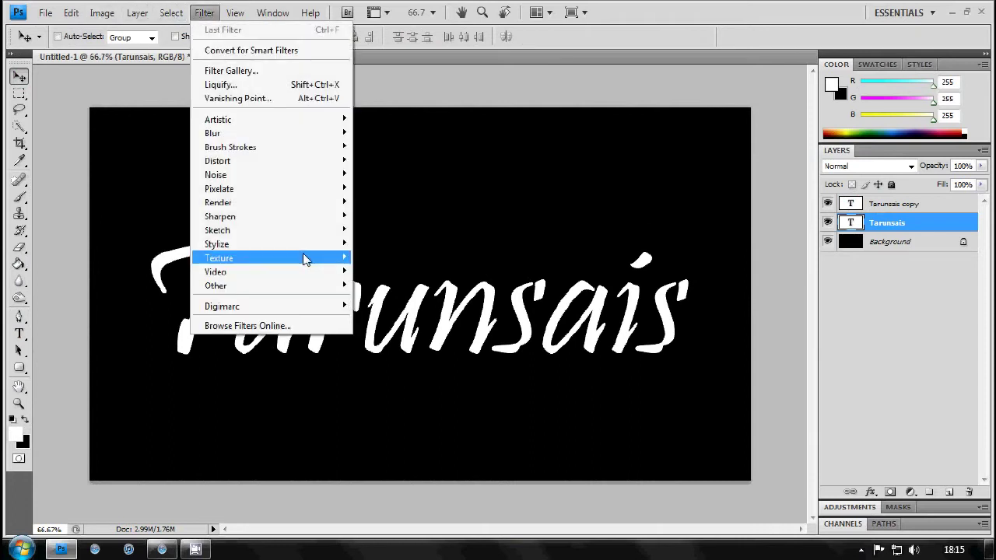
pyautogui.moveTo(290, 248)
pyautogui.click(393, 351)
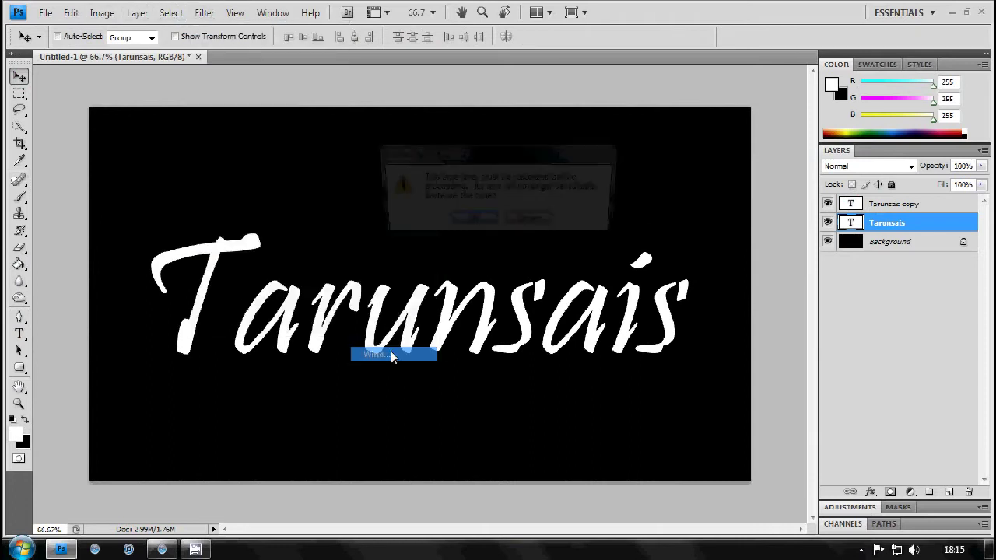
pyautogui.click(471, 224)
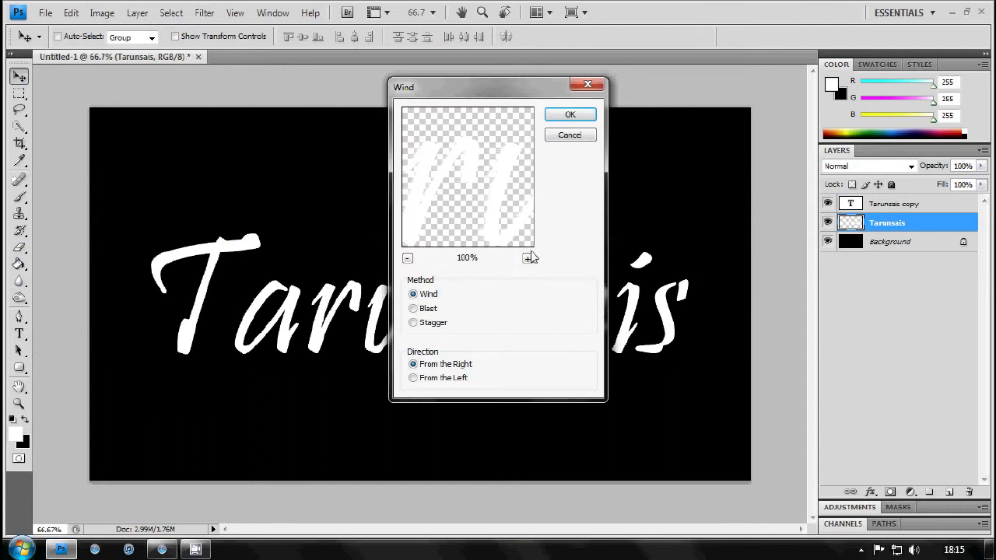
pyautogui.click(559, 119)
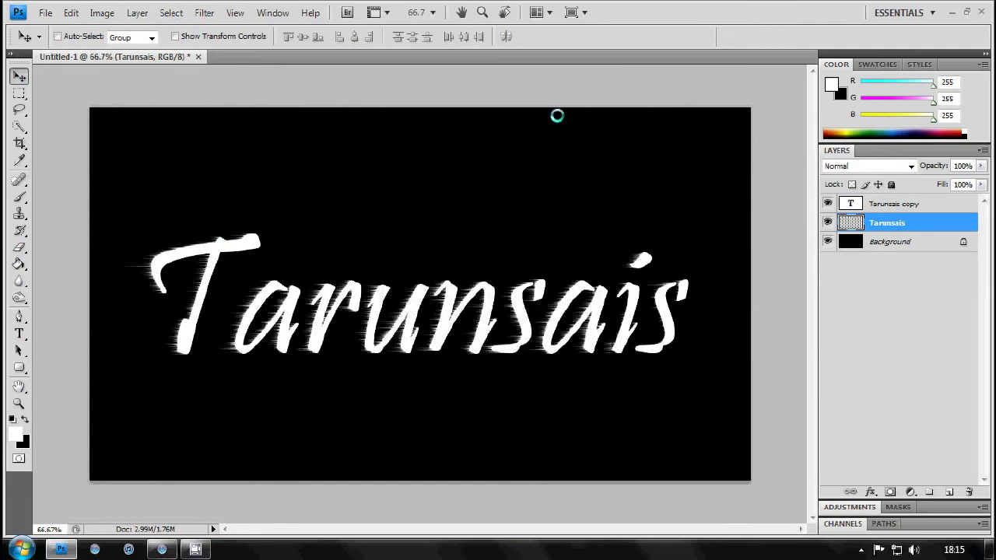
# Apply a second Wind pass to the original layer, blowing from the left
pyautogui.click(203, 13)
pyautogui.moveTo(269, 248)
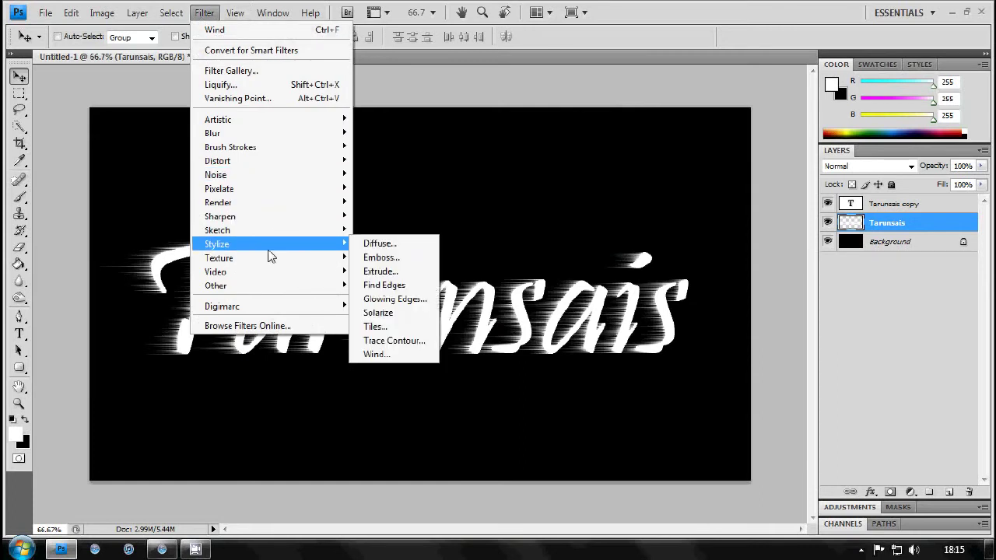
pyautogui.click(392, 356)
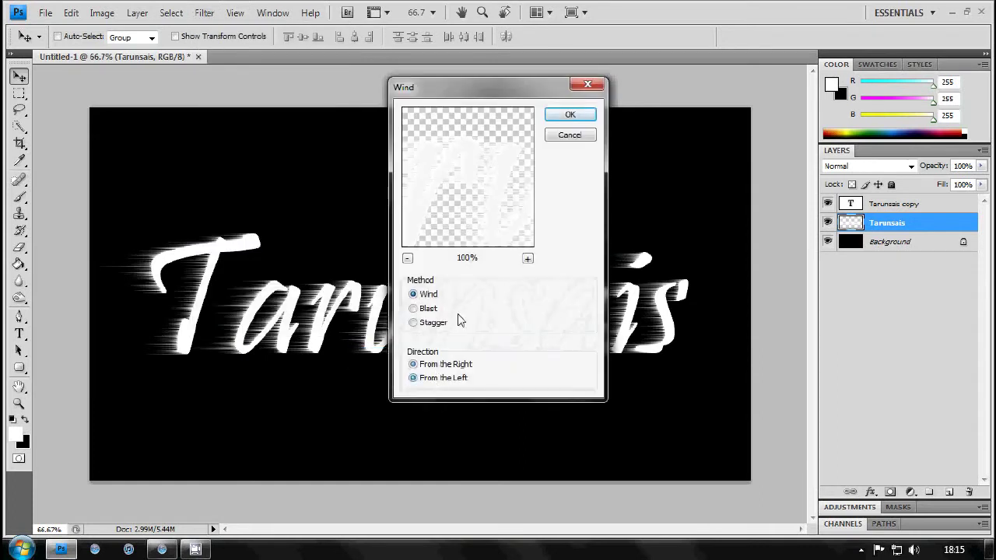
pyautogui.click(570, 114)
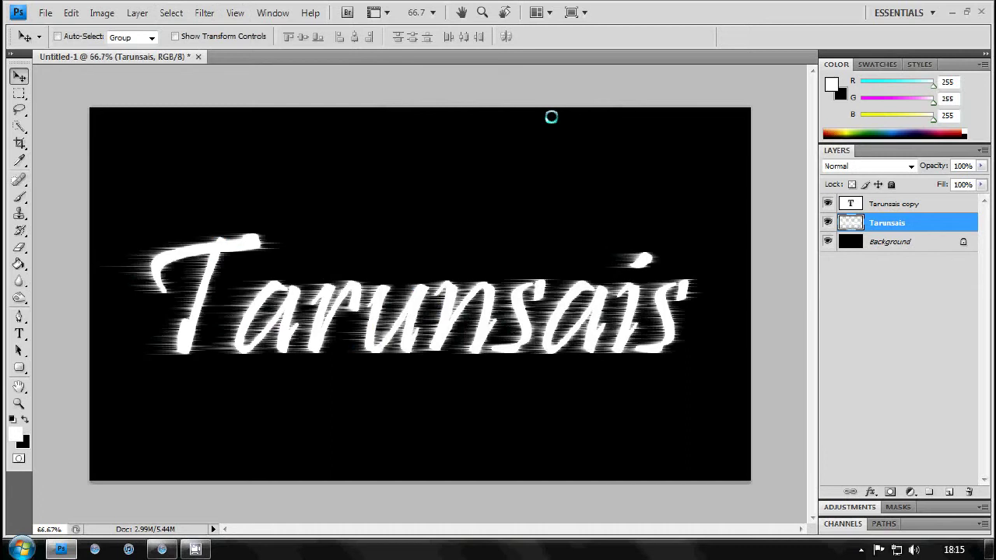
# Rotate the image 90° CW using Image > Image Rotation
pyautogui.click(204, 13)
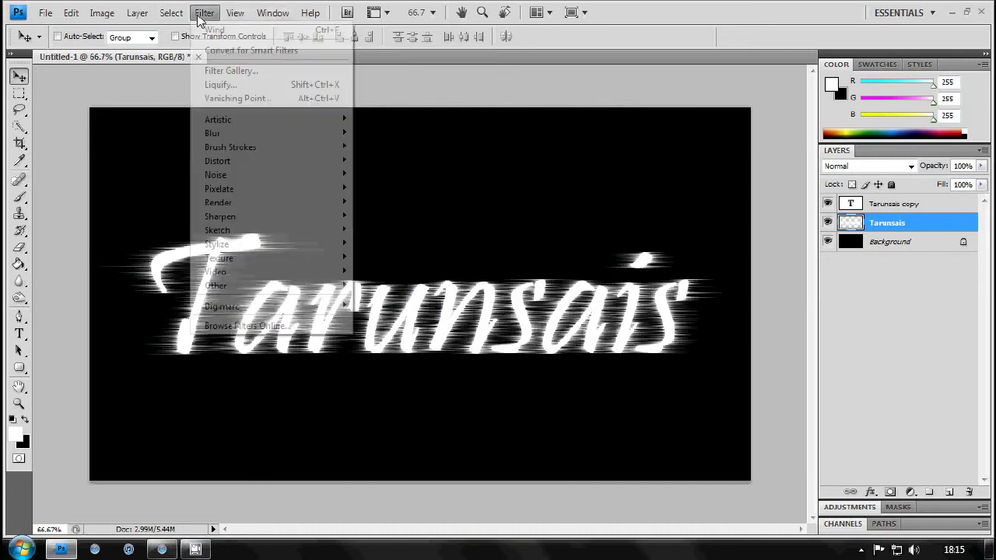
pyautogui.moveTo(137, 12)
pyautogui.moveTo(102, 13)
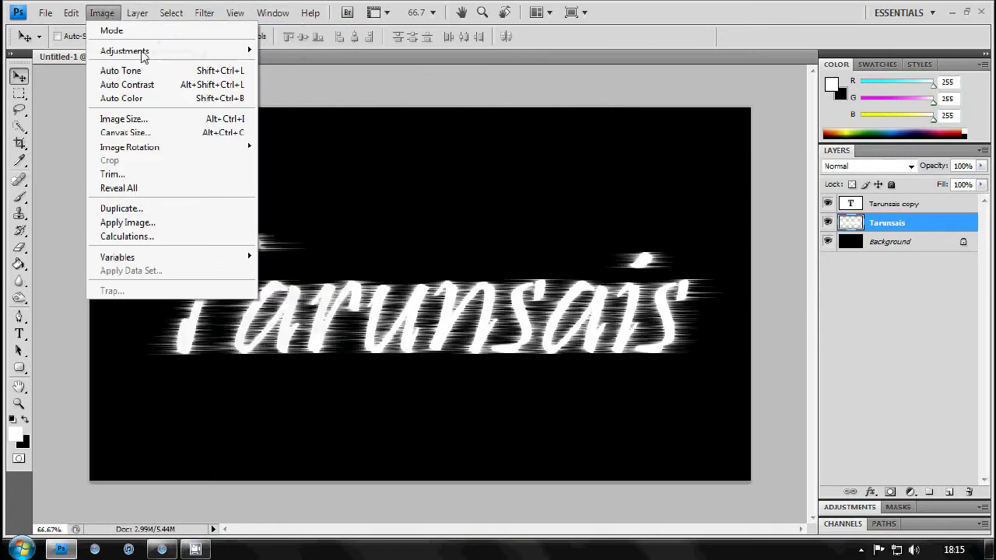
pyautogui.moveTo(175, 150)
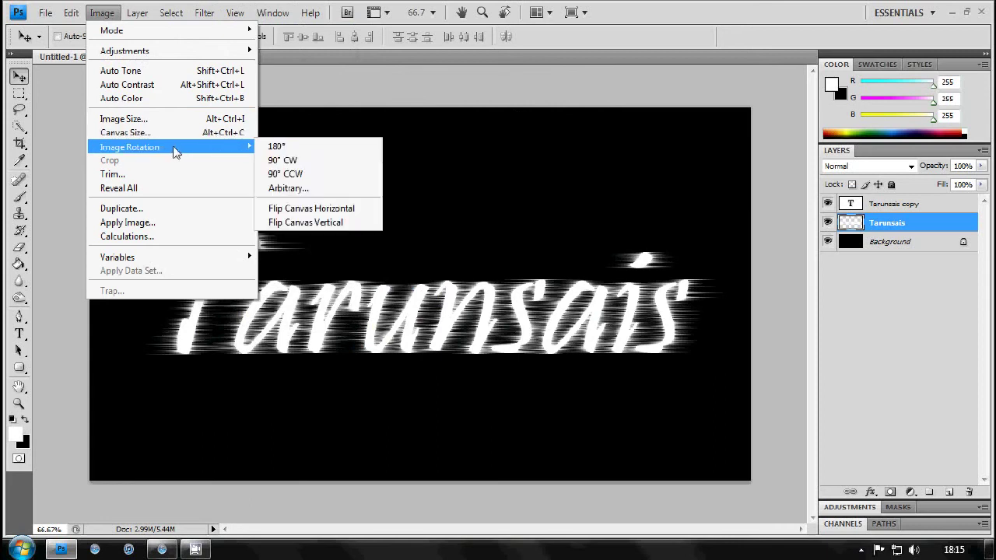
pyautogui.click(280, 160)
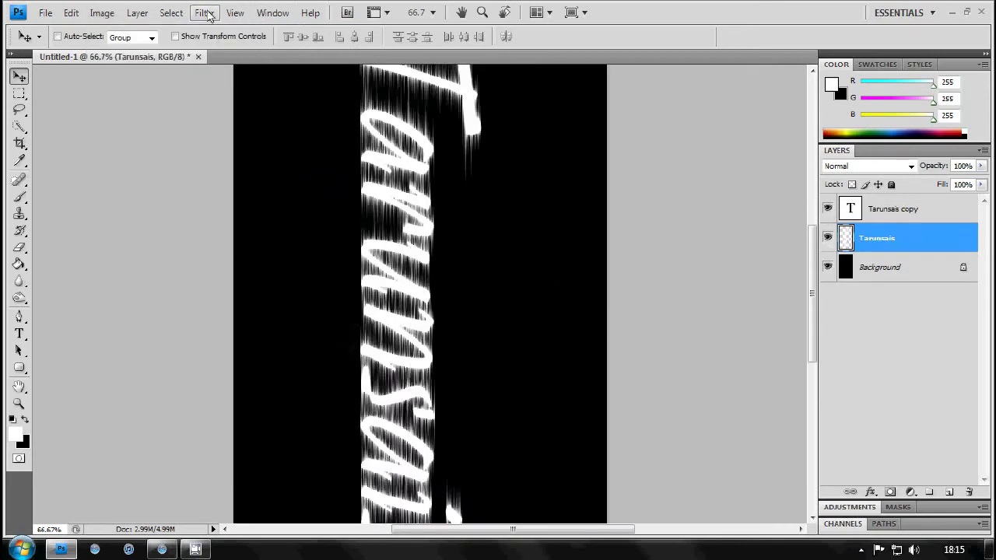
pyautogui.click(206, 13)
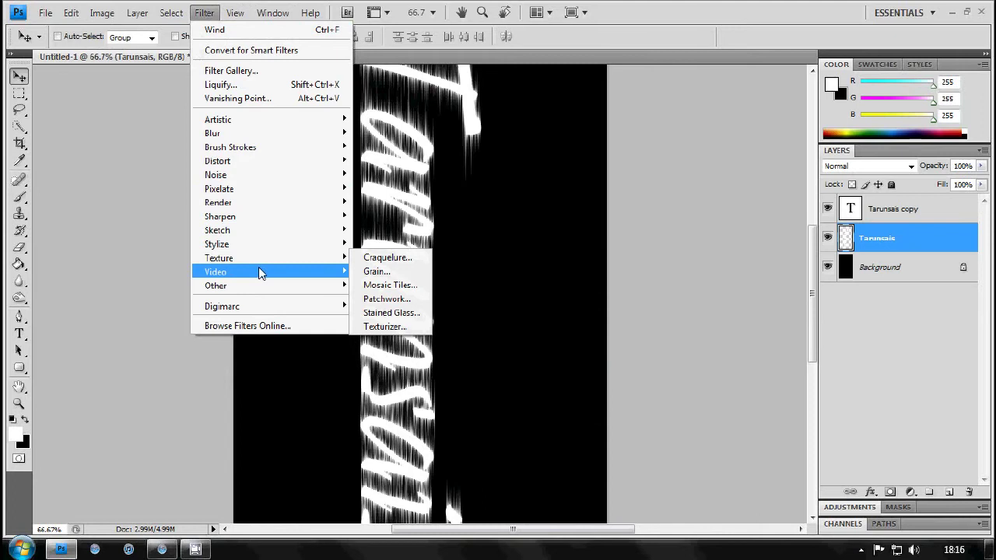
# Apply Wind from the Left, then repeat it with Ctrl+F to lengthen the streaks
pyautogui.moveTo(262, 245)
pyautogui.click(381, 354)
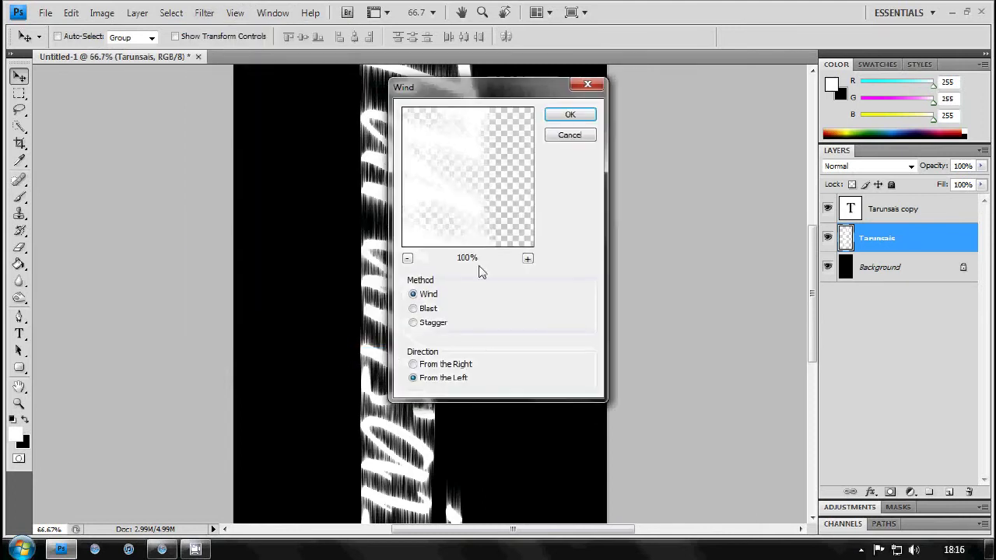
pyautogui.click(562, 118)
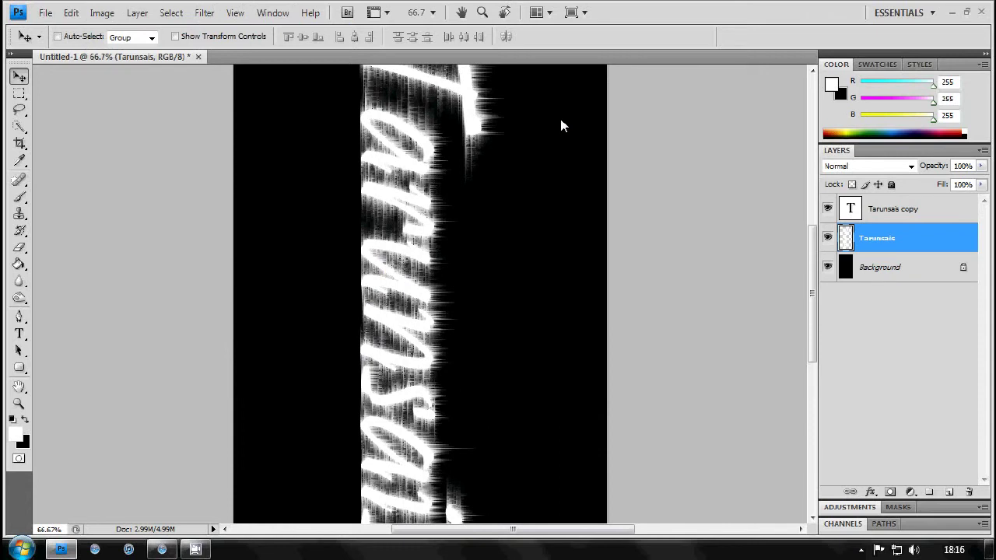
pyautogui.hotkey('ctrl', 'f')
# Apply the Wind filter again with Direction set to From the Right
pyautogui.click(206, 13)
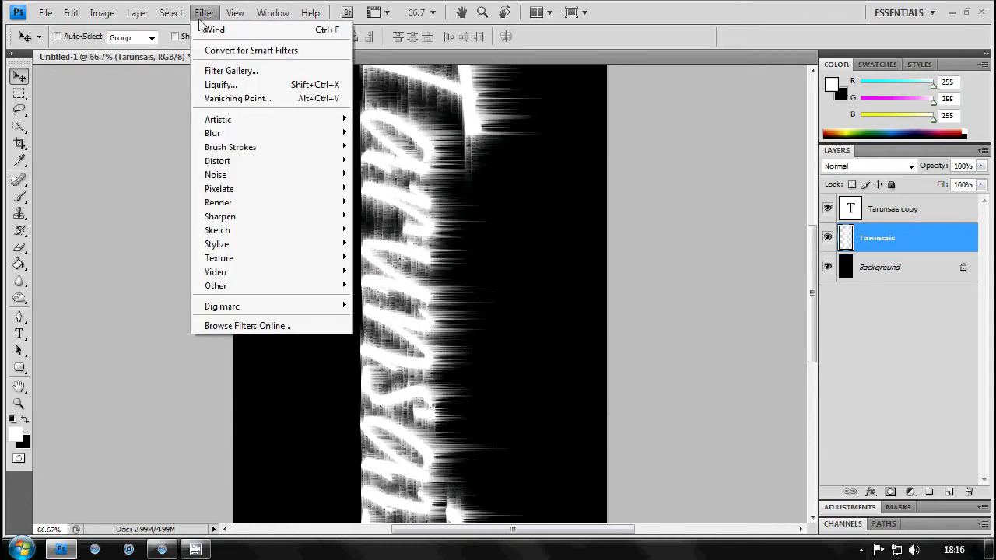
pyautogui.moveTo(269, 246)
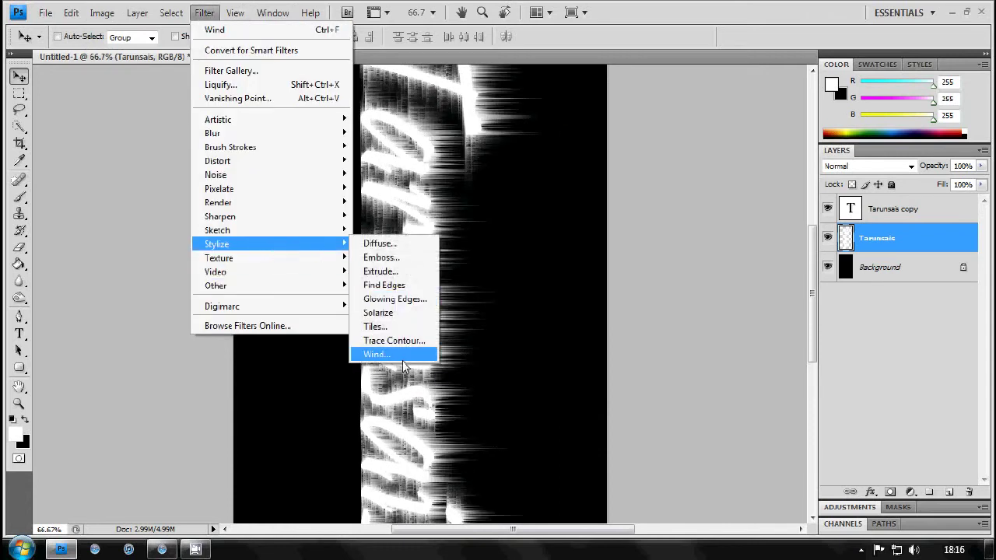
pyautogui.click(377, 355)
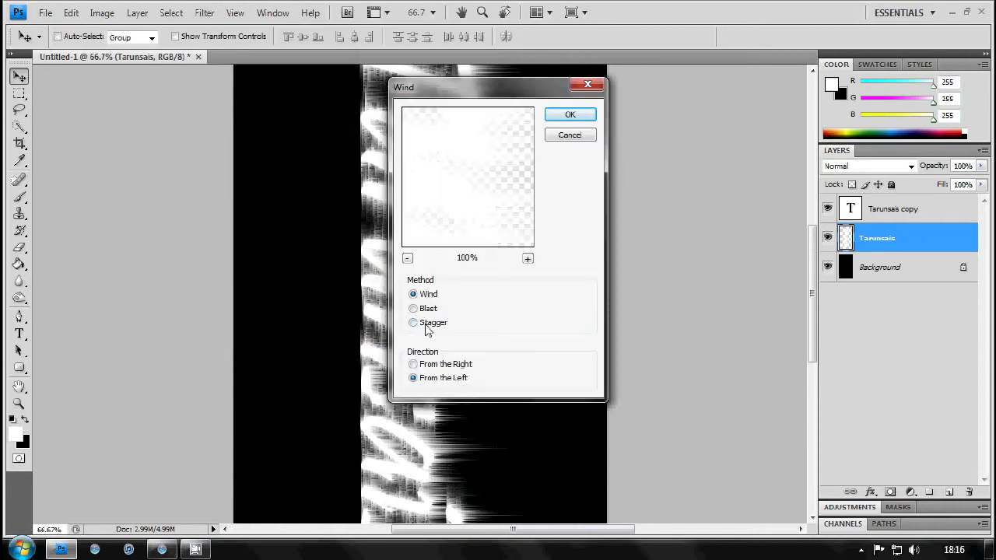
pyautogui.click(445, 364)
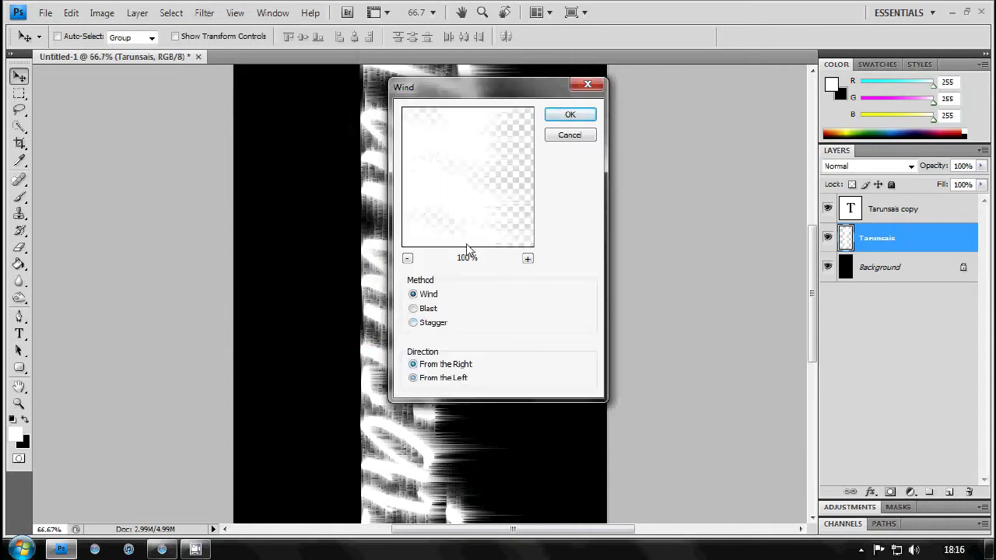
pyautogui.click(568, 115)
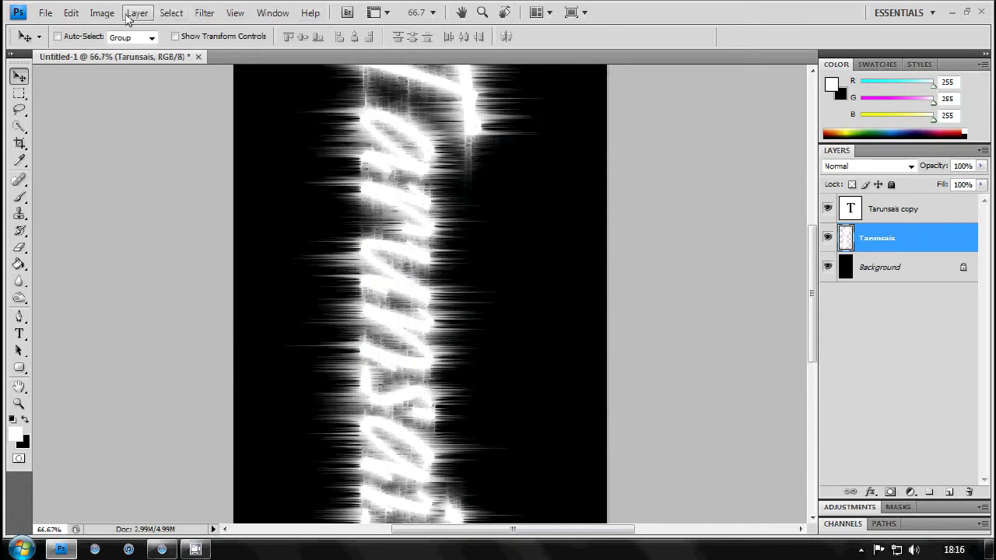
# Rotate the image 90° CCW back to landscape orientation
pyautogui.click(105, 12)
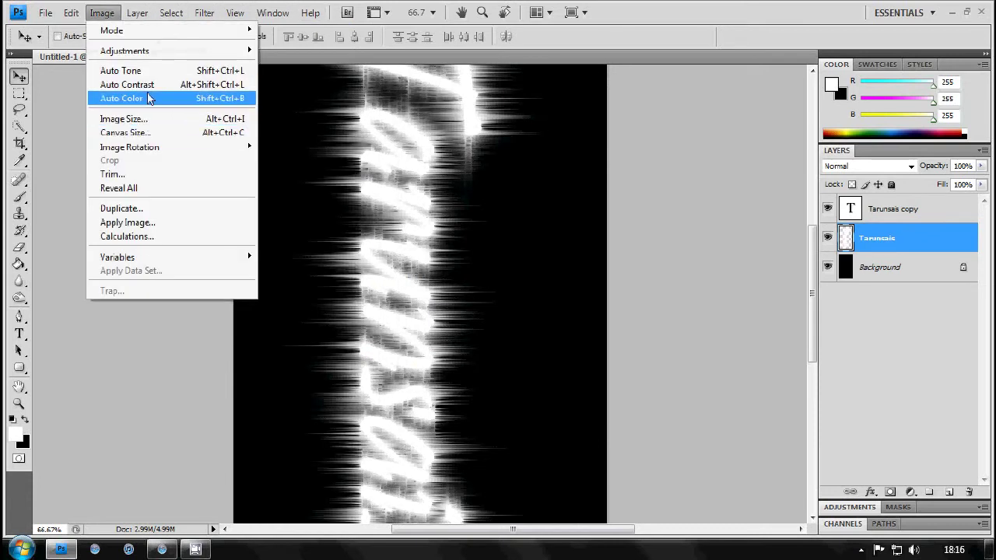
pyautogui.moveTo(156, 147)
pyautogui.click(319, 177)
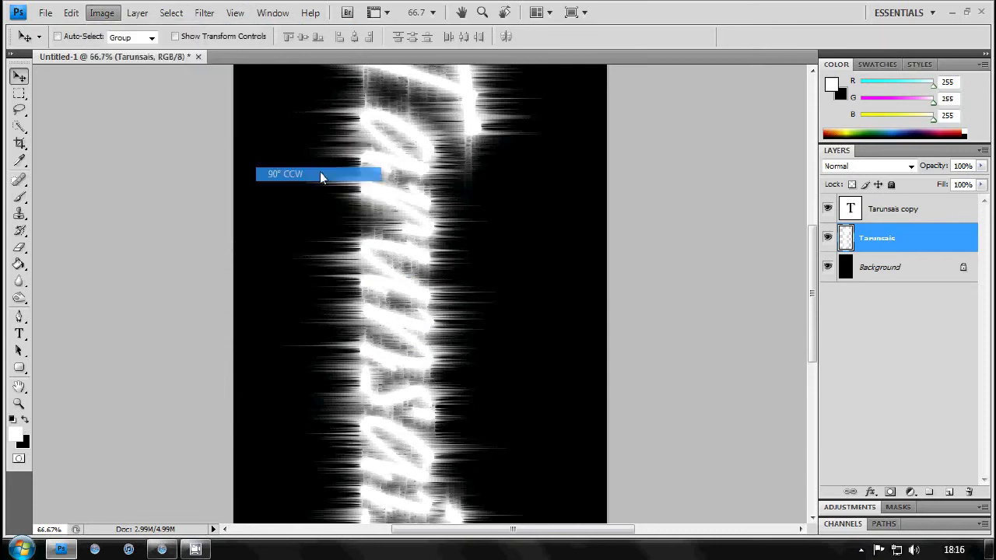
# Select the Tarunsais copy layer in the Layers panel
pyautogui.click(887, 206)
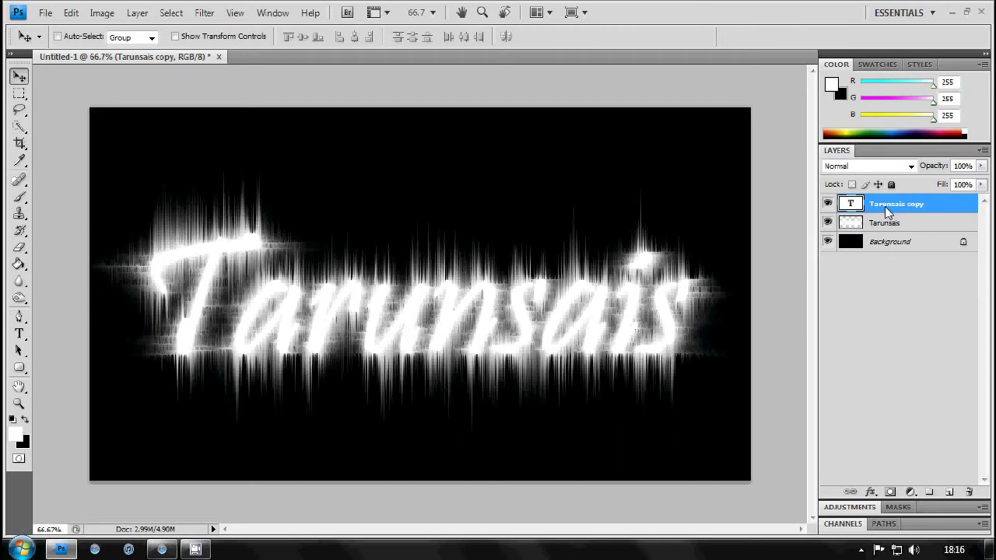
pyautogui.rightClick(888, 212)
pyautogui.press('Escape')
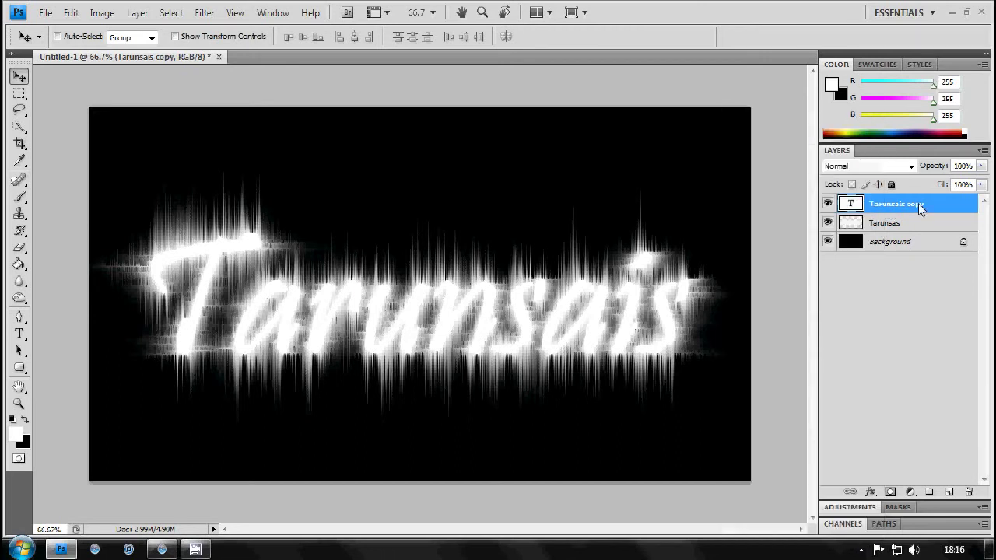
# Add a black (000000) Color Overlay layer style to the Tarunsais copy layer
pyautogui.doubleClick(949, 205)
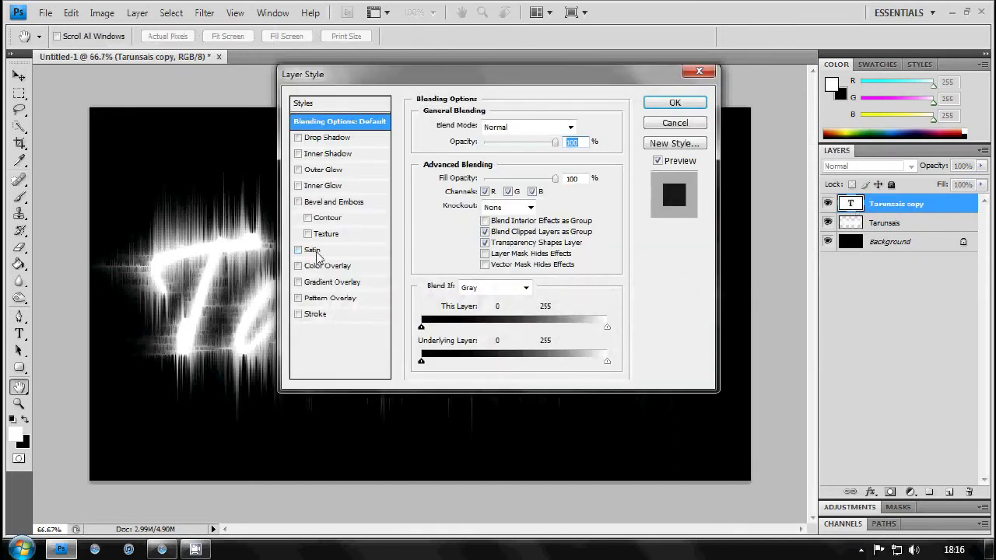
pyautogui.click(328, 267)
pyautogui.click(577, 126)
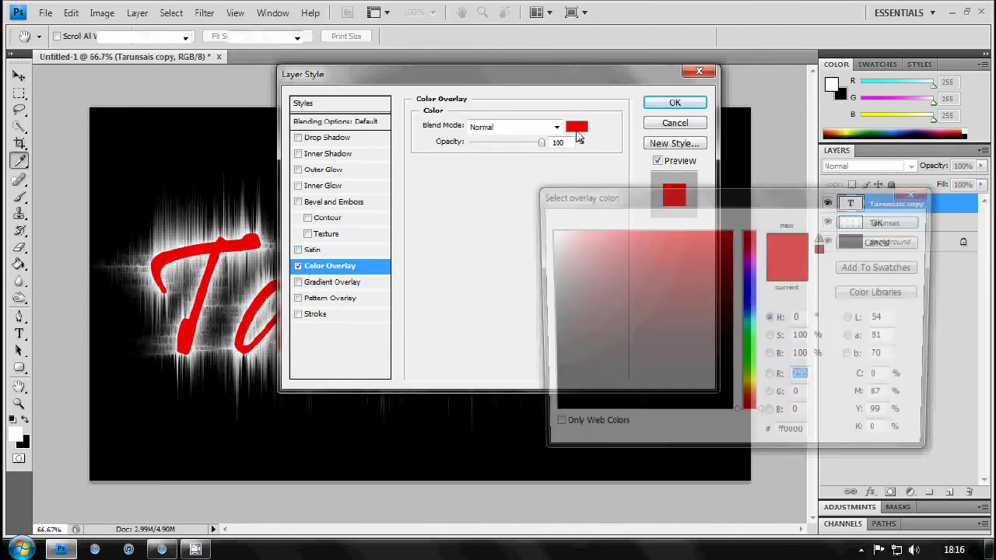
pyautogui.click(749, 326)
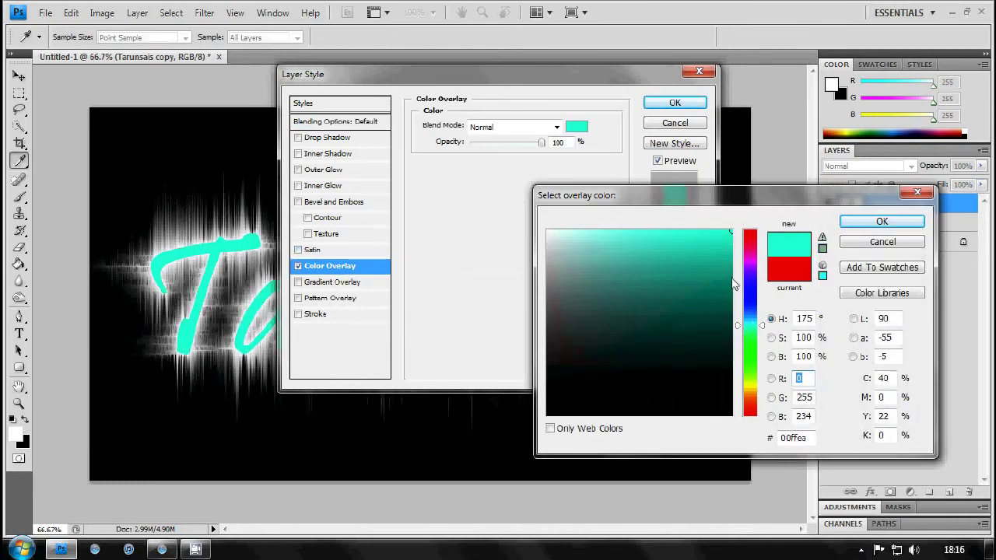
pyautogui.moveTo(591, 389); pyautogui.dragTo(471, 458)
pyautogui.click(905, 224)
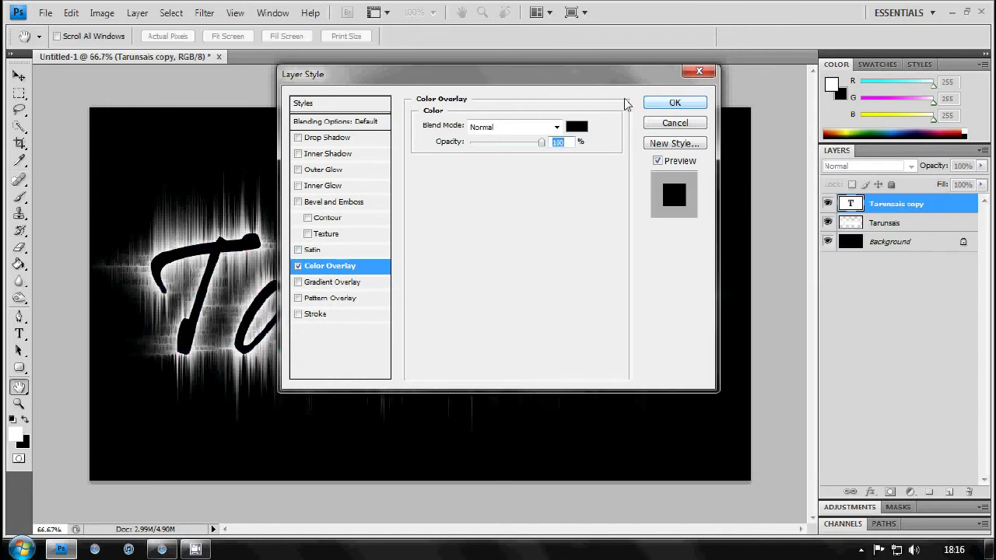
pyautogui.click(663, 103)
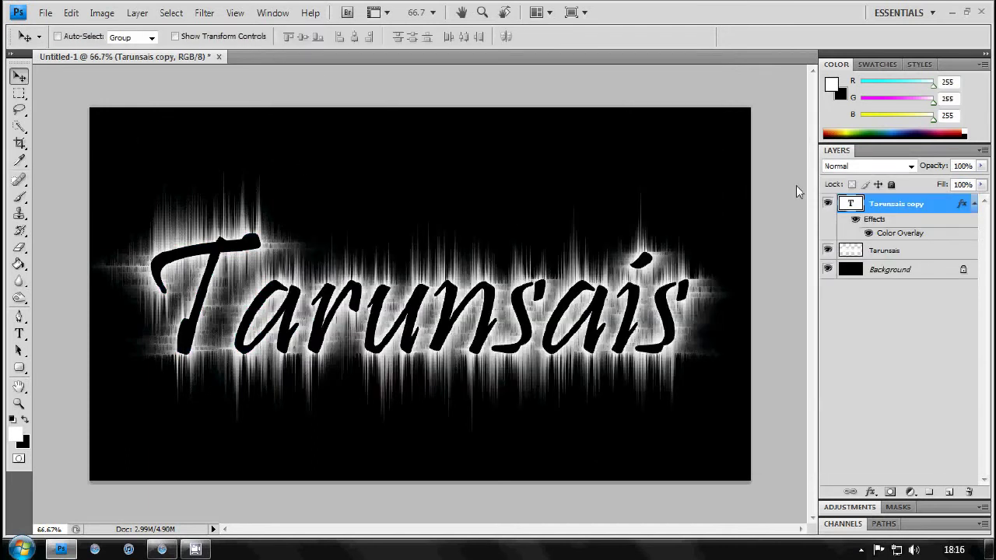
# Select both Tarunsais layers and nudge them together with Shift+arrow keys
pyautogui.keyDown('ctrl'); pyautogui.click(892, 253); pyautogui.keyUp('ctrl')
pyautogui.hotkey('shift', 'Up')
pyautogui.hotkey('shift', 'Up')
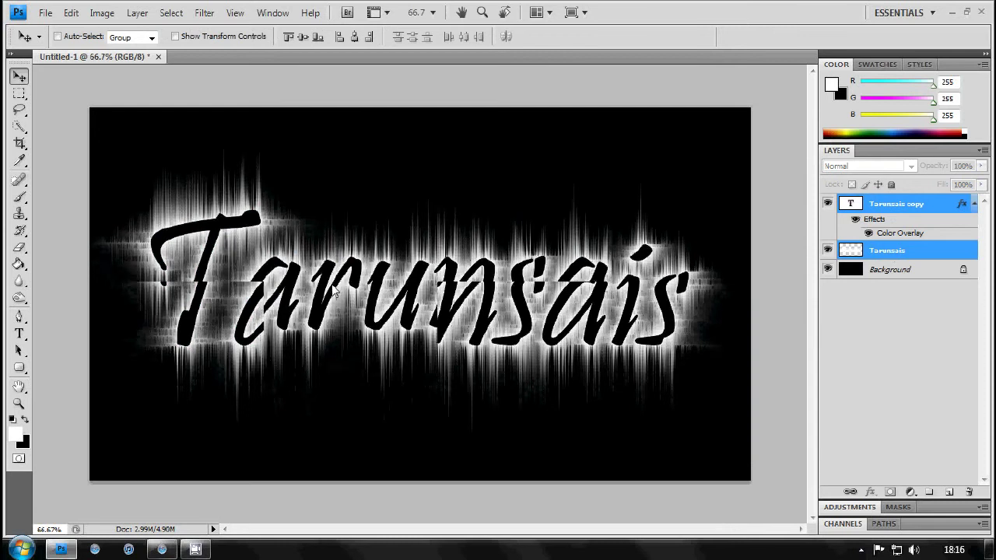
pyautogui.hotkey('shift', 'Down')
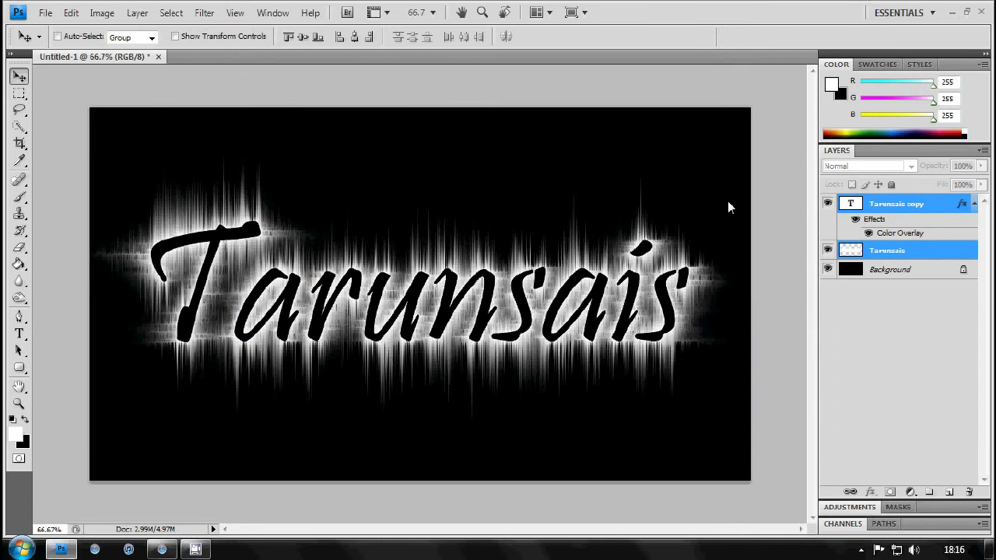
# Deselect the layers and close the foreground Color Picker without changes
pyautogui.click(907, 302)
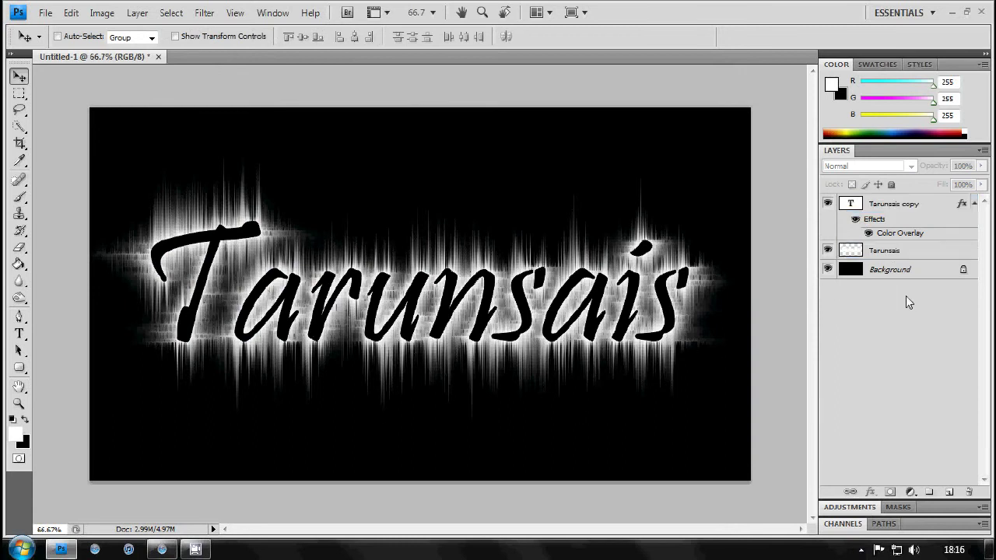
pyautogui.click(15, 436)
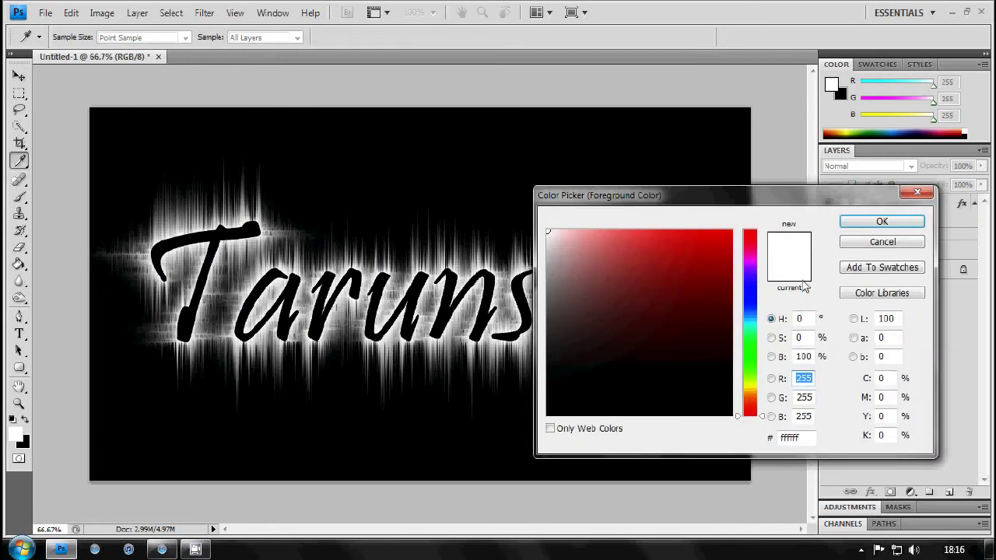
pyautogui.click(882, 242)
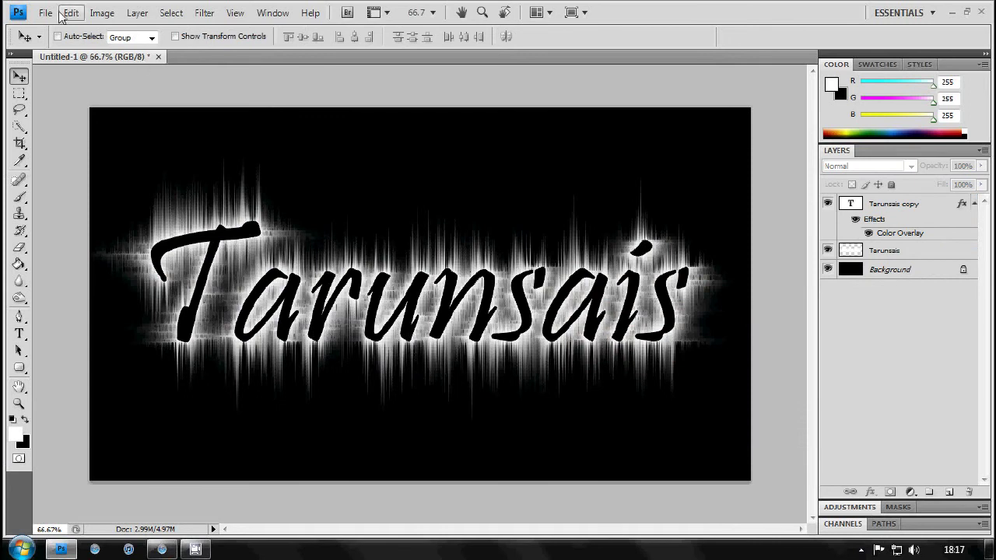
# Save the artwork as a JPEG replacing backround2 in the pictures folder, at Maximum quality 12
pyautogui.click(46, 12)
pyautogui.click(106, 213)
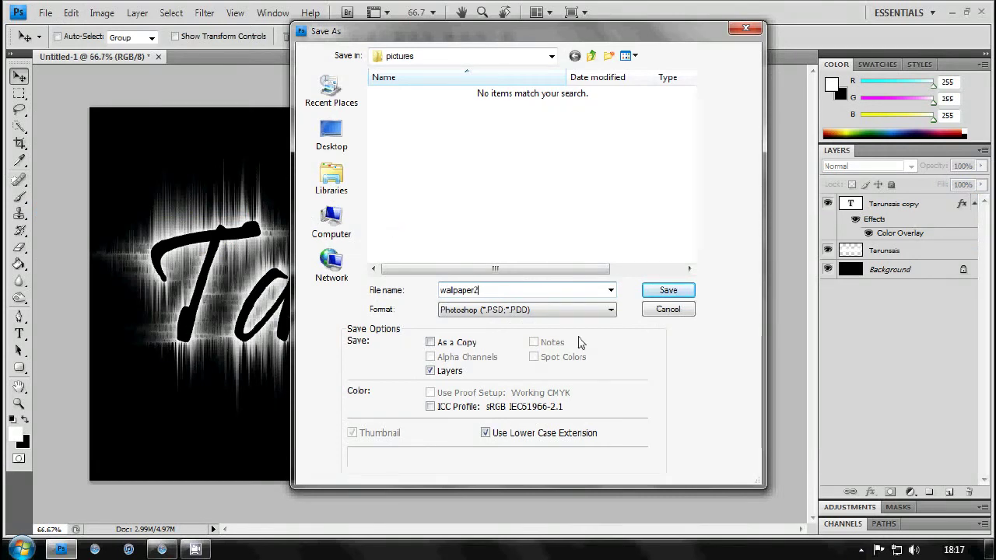
pyautogui.click(560, 311)
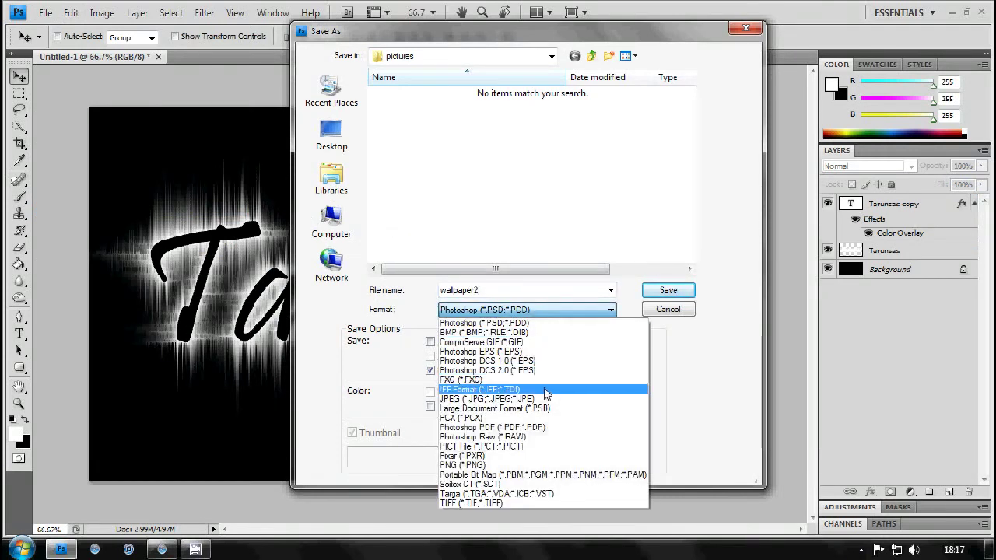
pyautogui.click(506, 399)
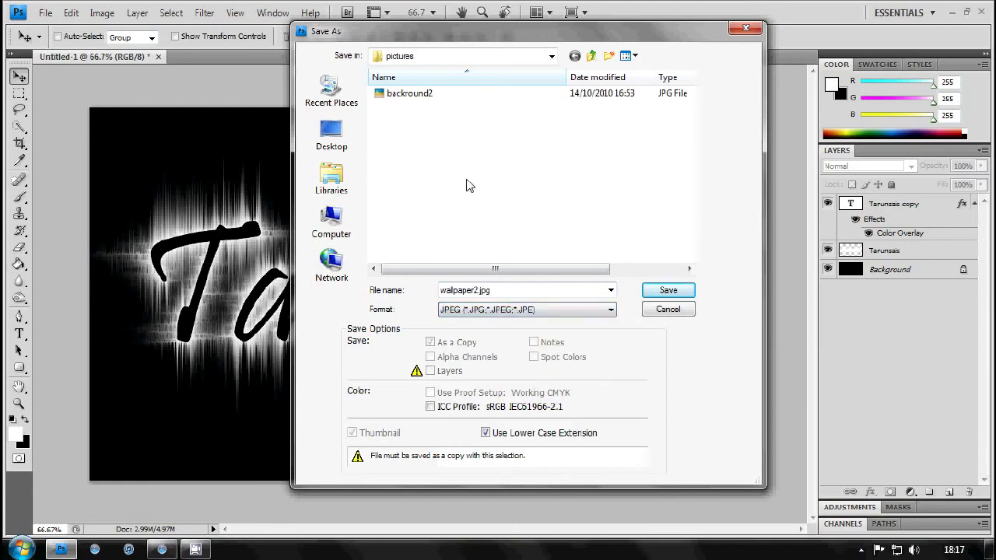
pyautogui.click(431, 97)
pyautogui.click(659, 296)
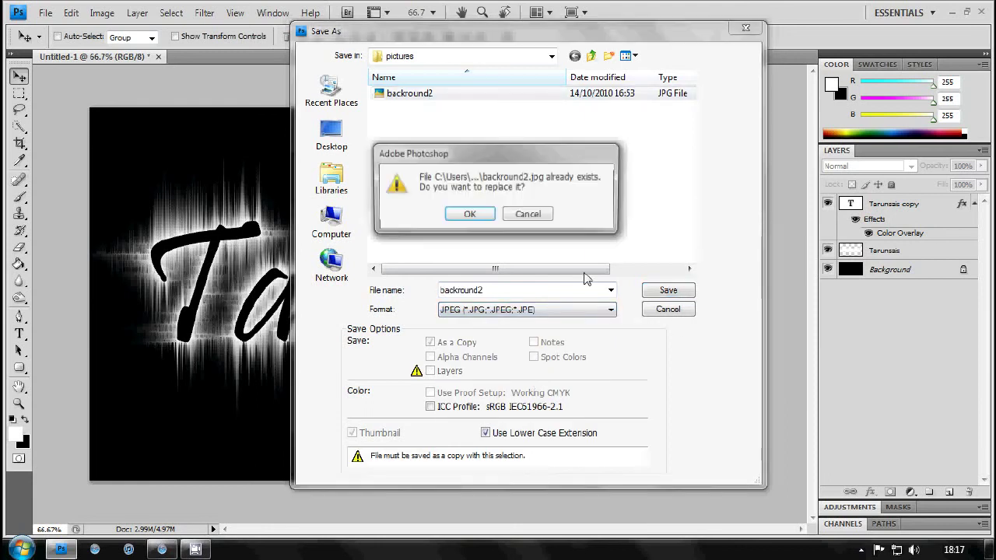
pyautogui.click(467, 215)
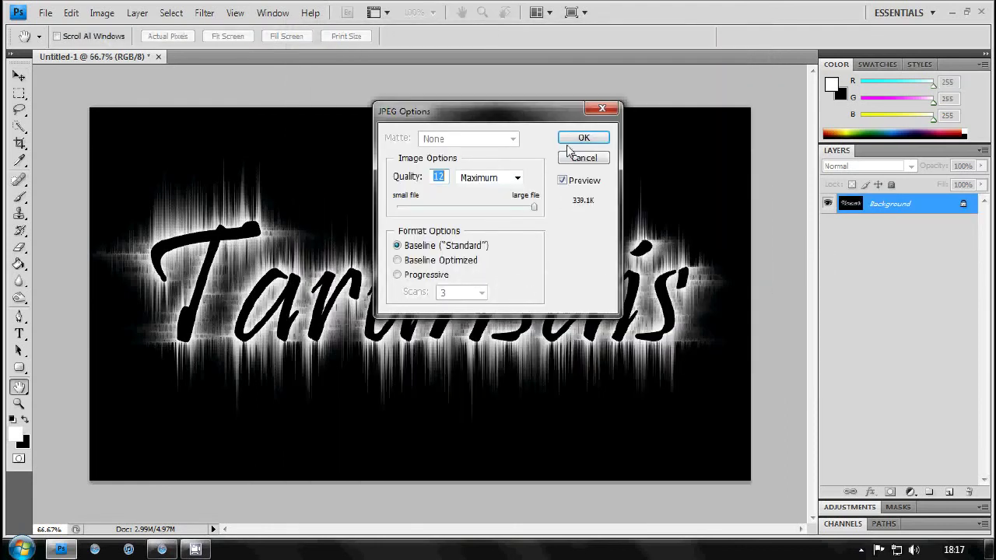
pyautogui.click(583, 137)
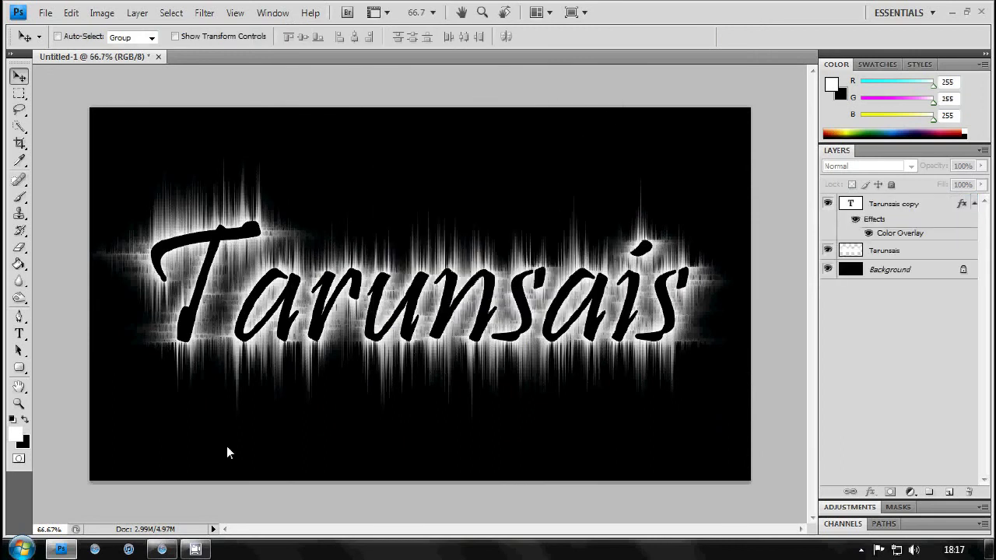
# Search the Windows Start menu for 'backround2'
pyautogui.press('super')
pyautogui.write('backround 2')
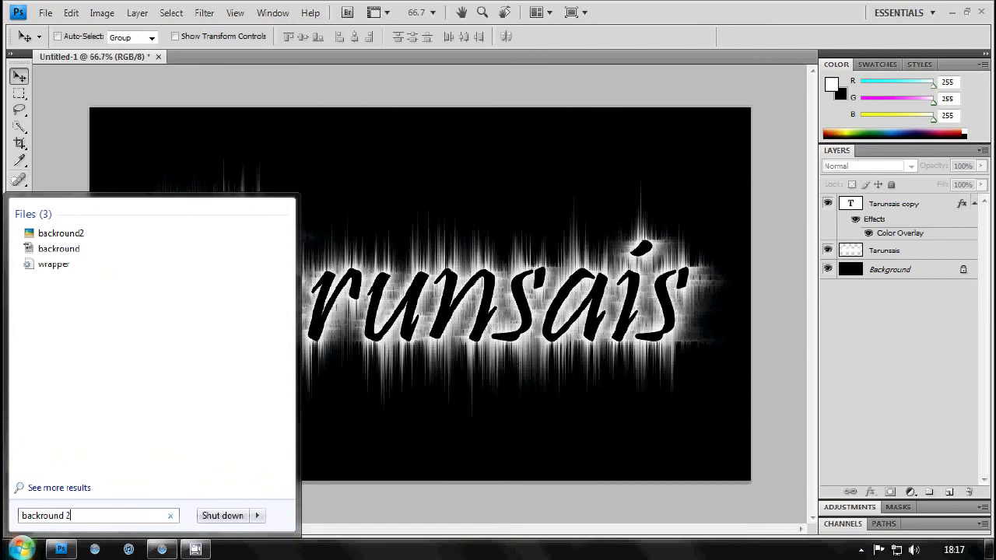
pyautogui.press('BackSpace')
pyautogui.press('BackSpace')
pyautogui.write('2')
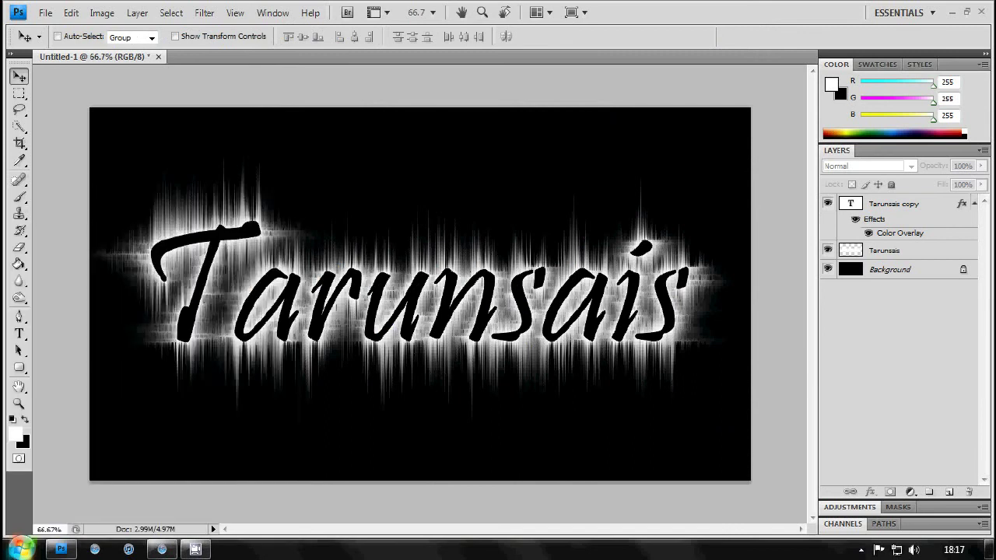
# Open the backround2 JPEG in Windows Photo Viewer to check the saved Tarunsais artwork
pyautogui.click(23, 550)
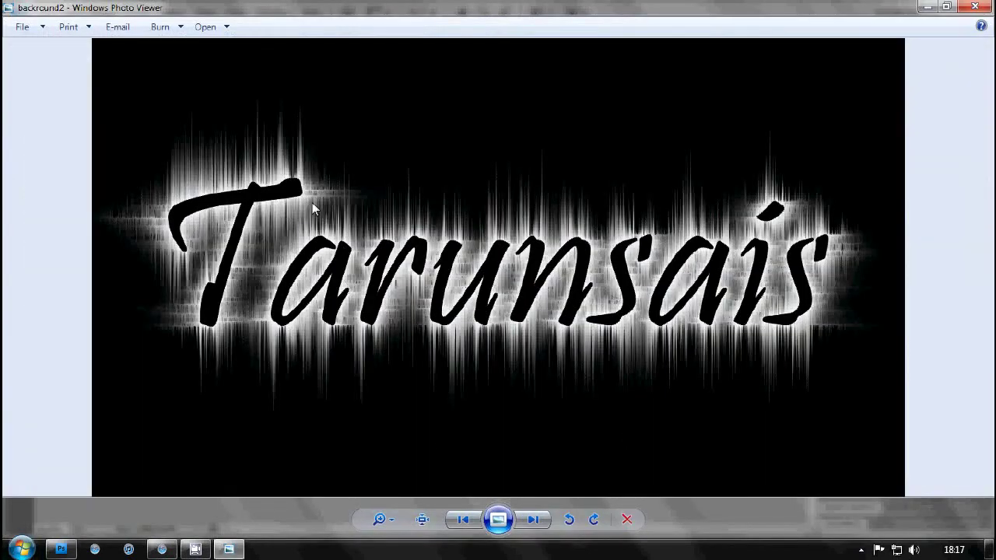